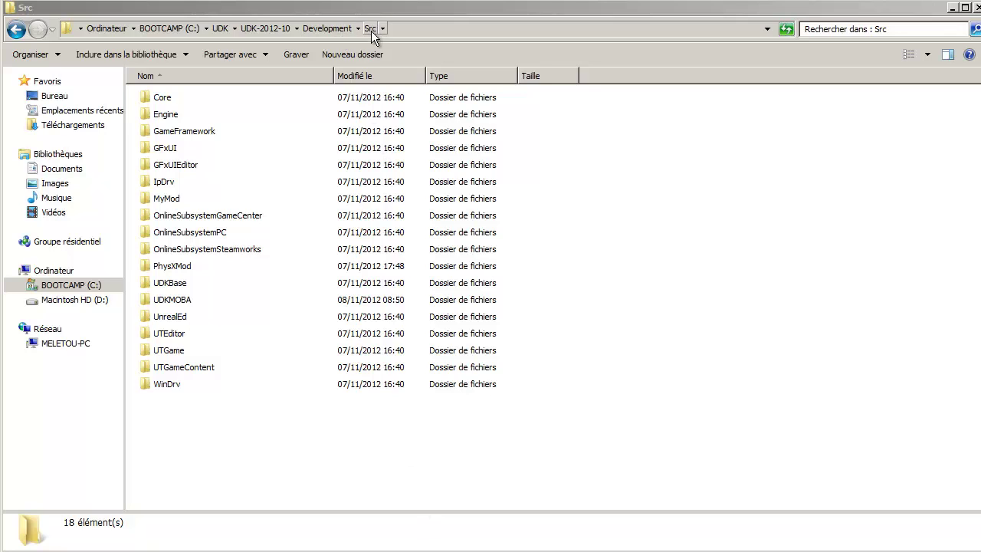
Browse from MyMod back to UDK-2012-10, into UDKGame\Config, and select DefaultEngine.
double_click(141, 197)
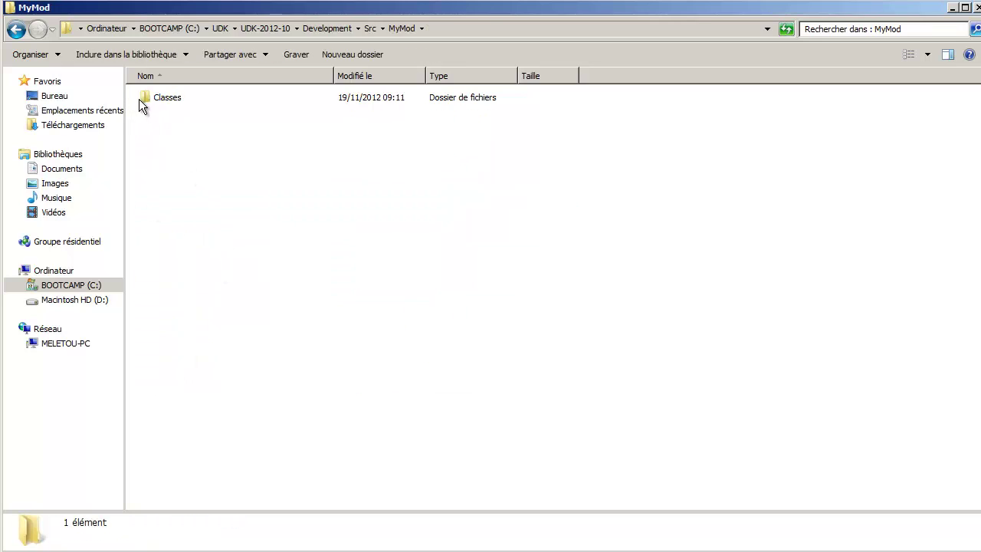
click(145, 100)
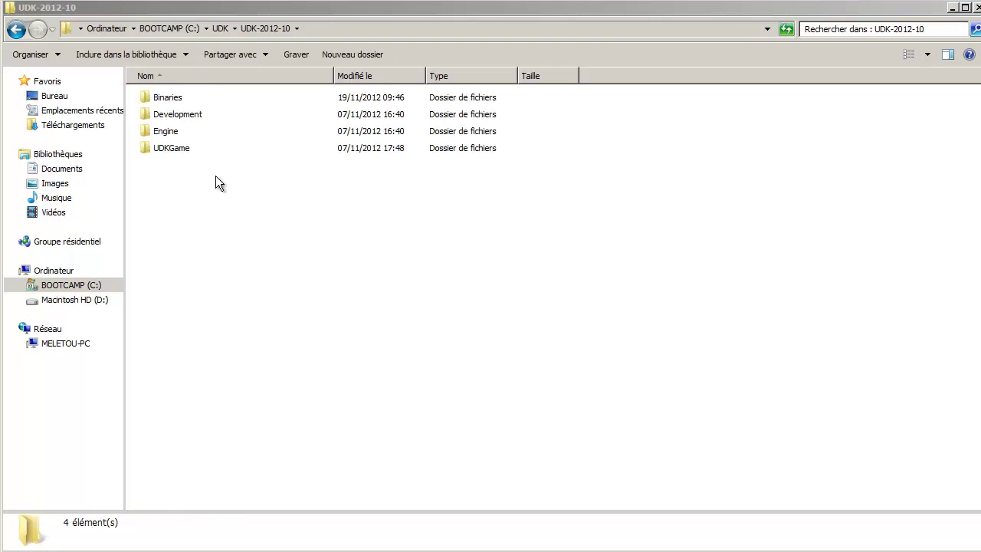
double_click(151, 150)
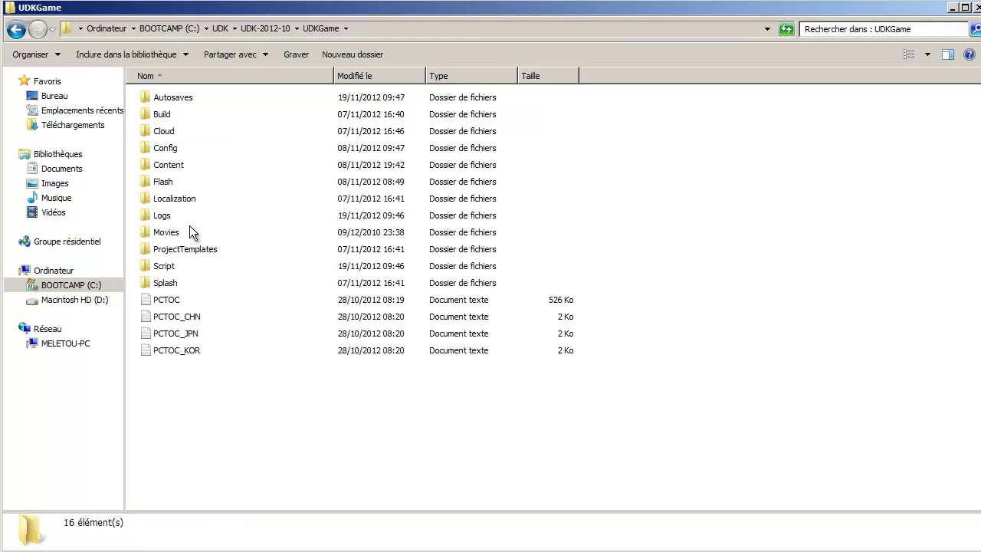
double_click(144, 146)
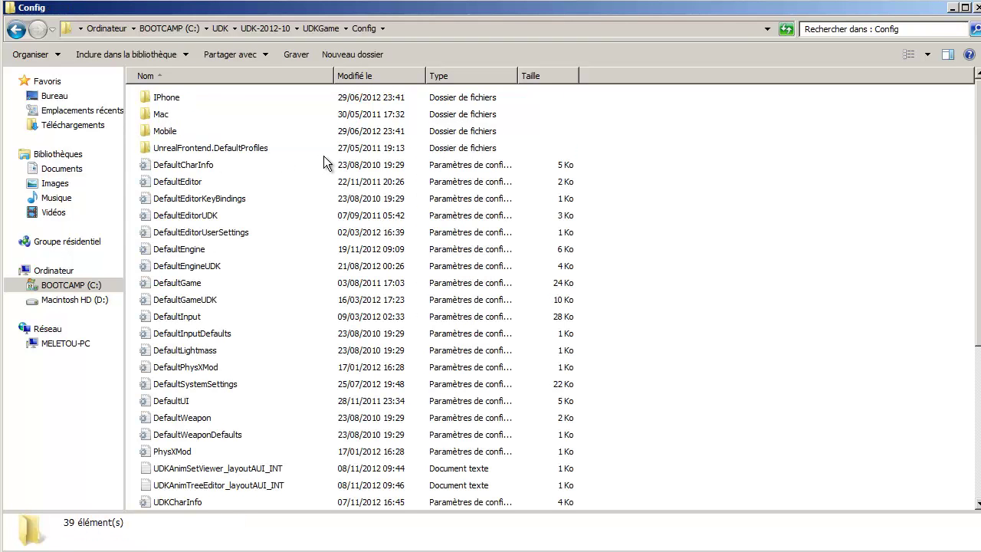
click(173, 252)
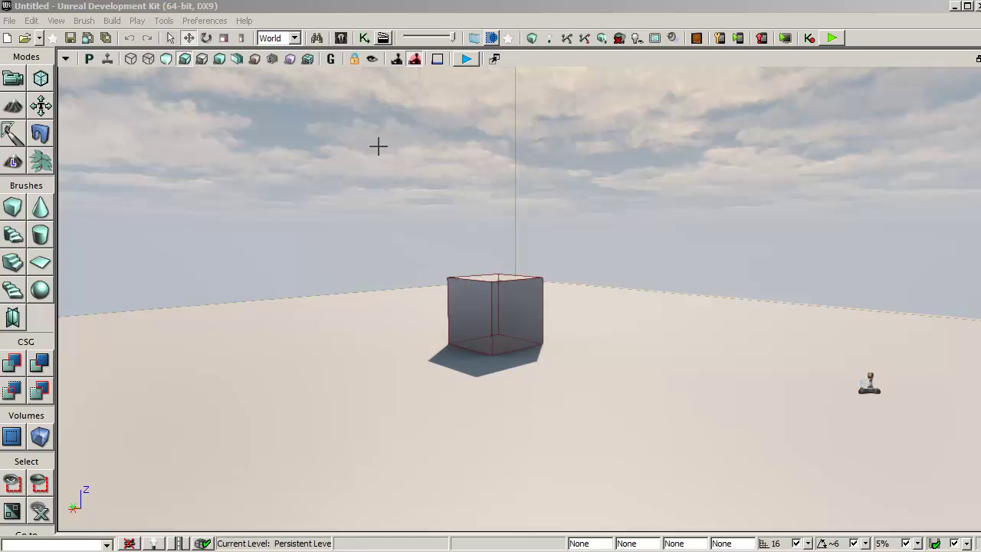
click(468, 59)
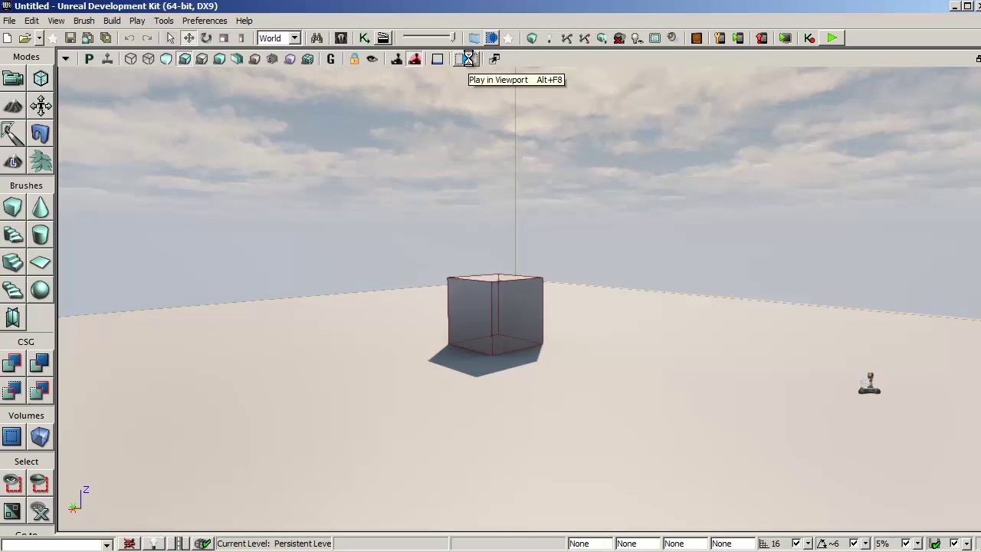
key(d)
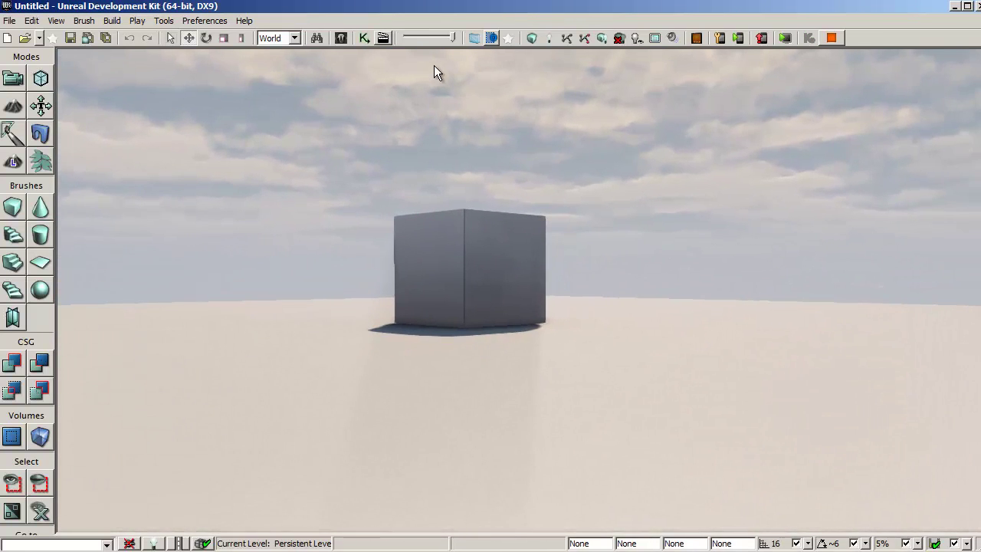
key(Escape)
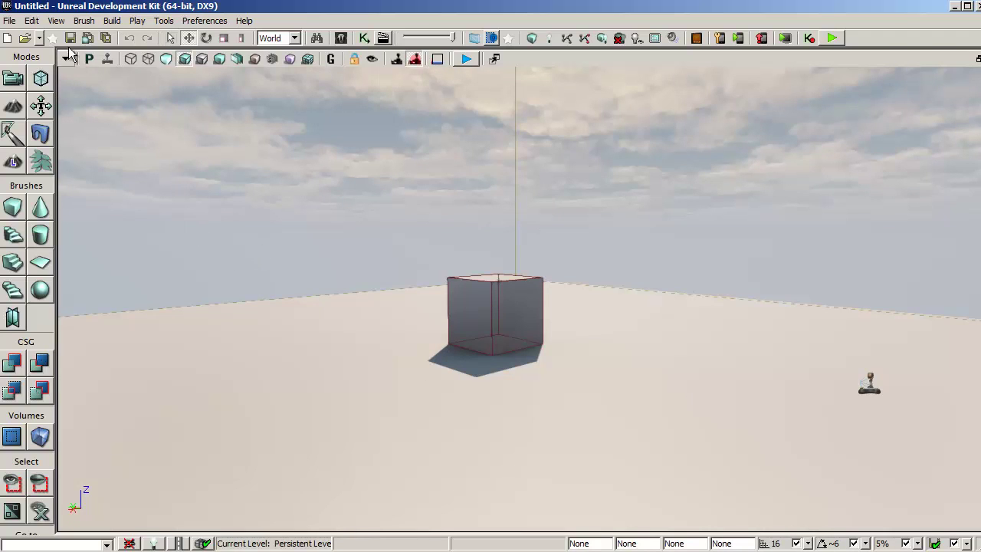
Set Game Type For PIE to utgame in the level's World Properties and close the window.
click(55, 21)
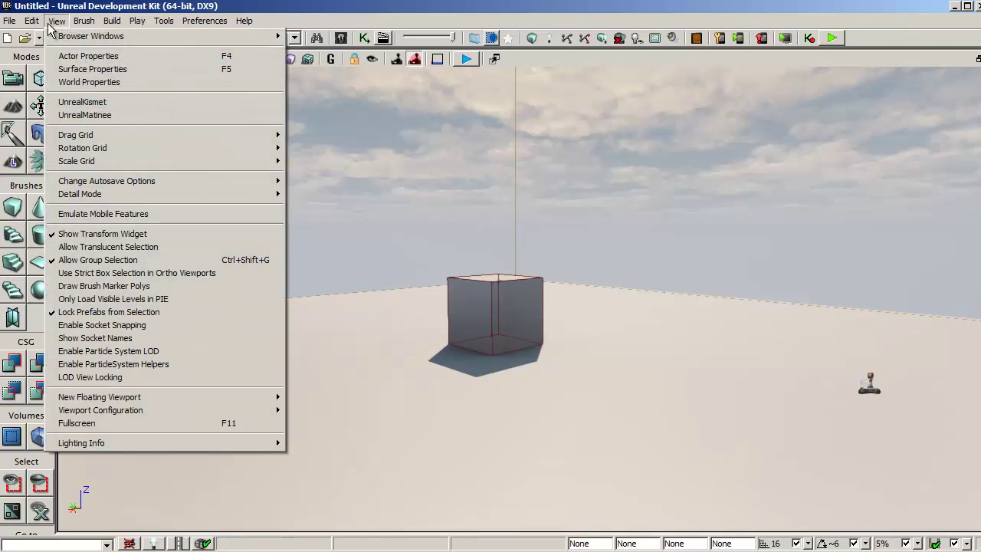
mouse_move(32, 20)
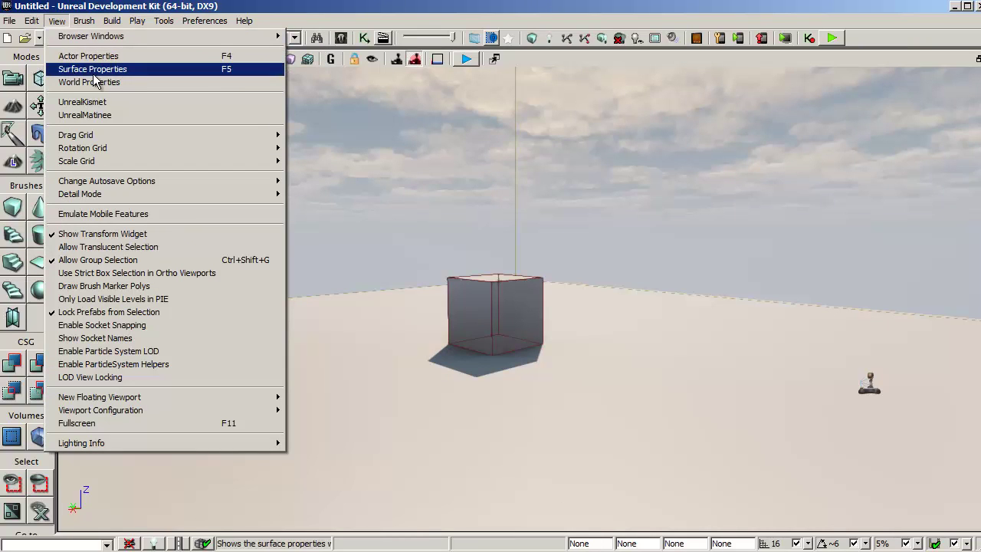
click(135, 80)
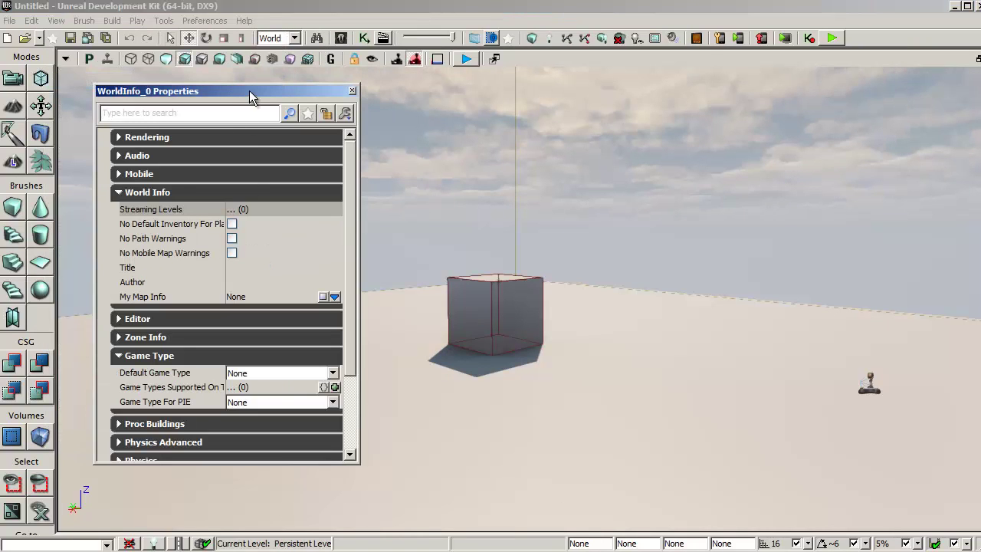
mouse_move(170, 403)
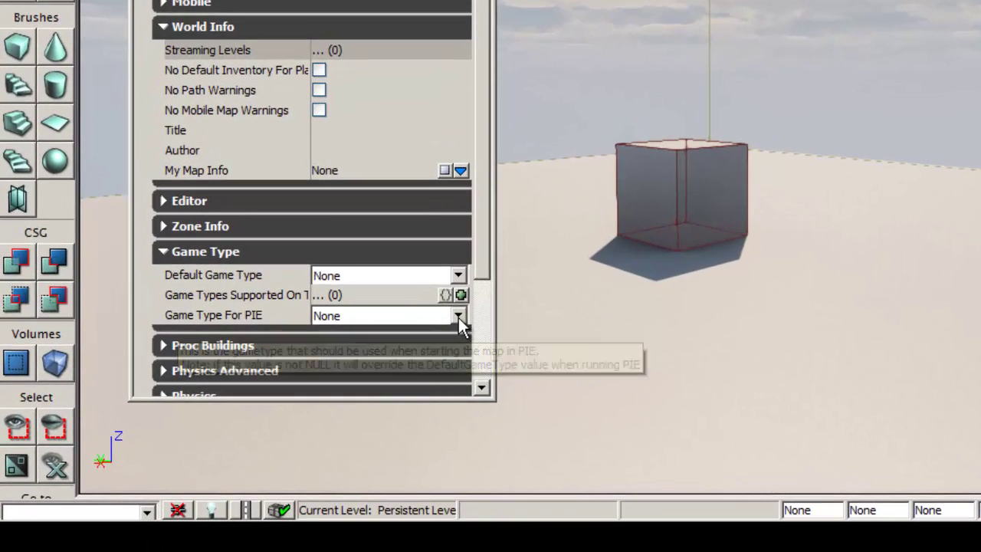
click(333, 403)
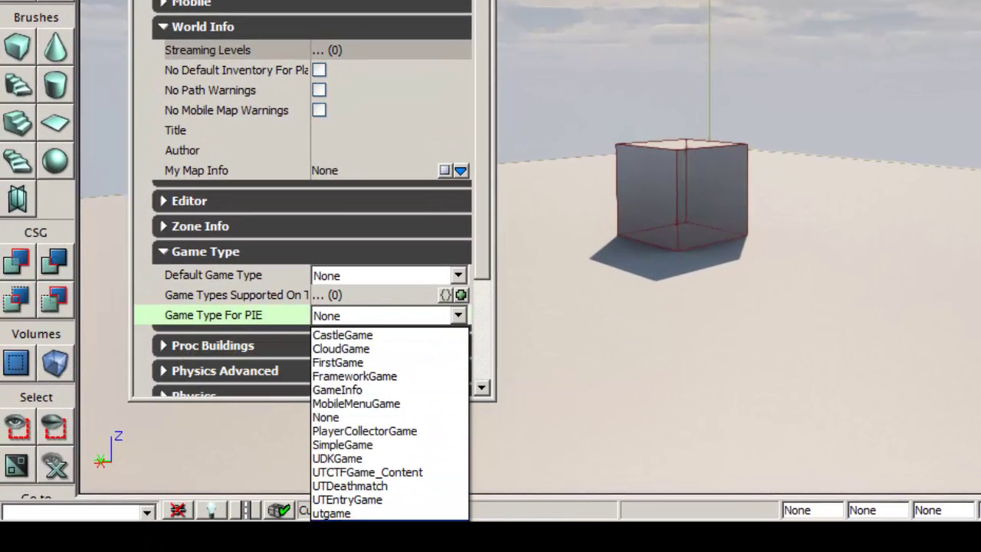
click(376, 513)
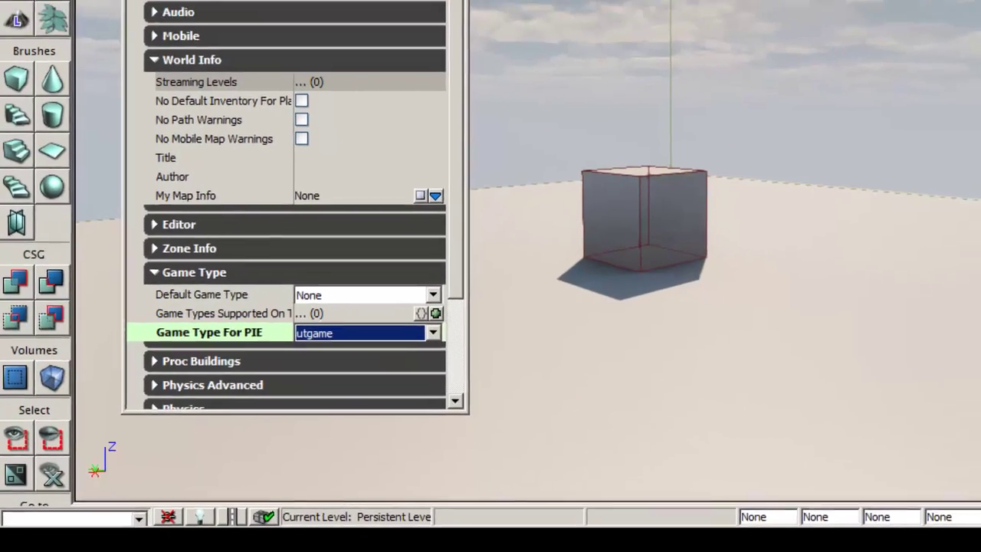
click(520, 1)
Play-test the level in the viewport, walking the player around the cube, then end the session.
click(466, 38)
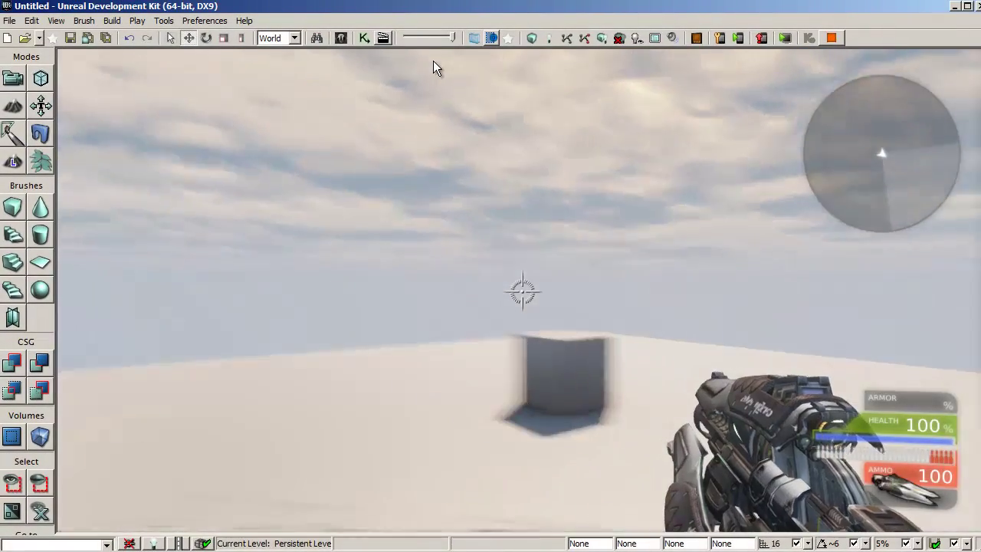
key(w)
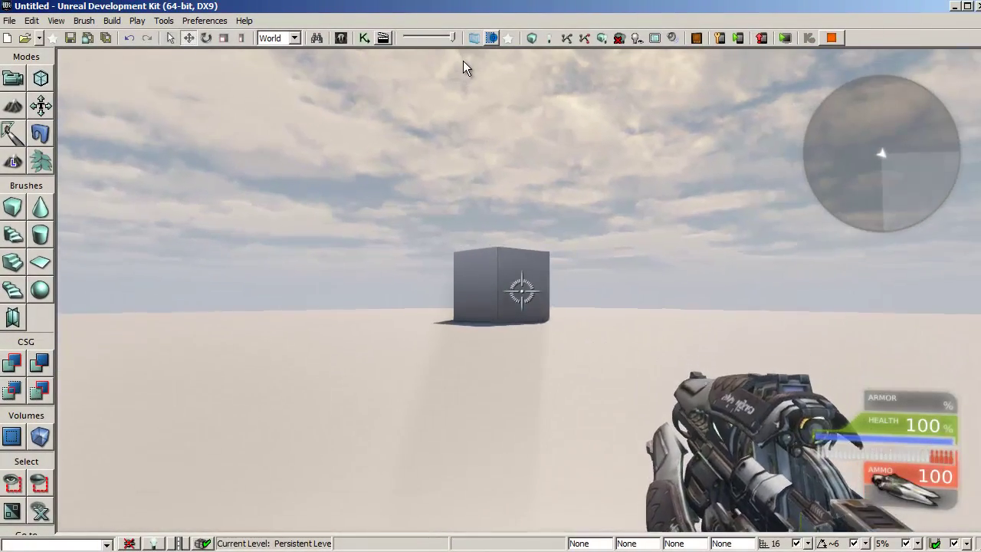
key(s)
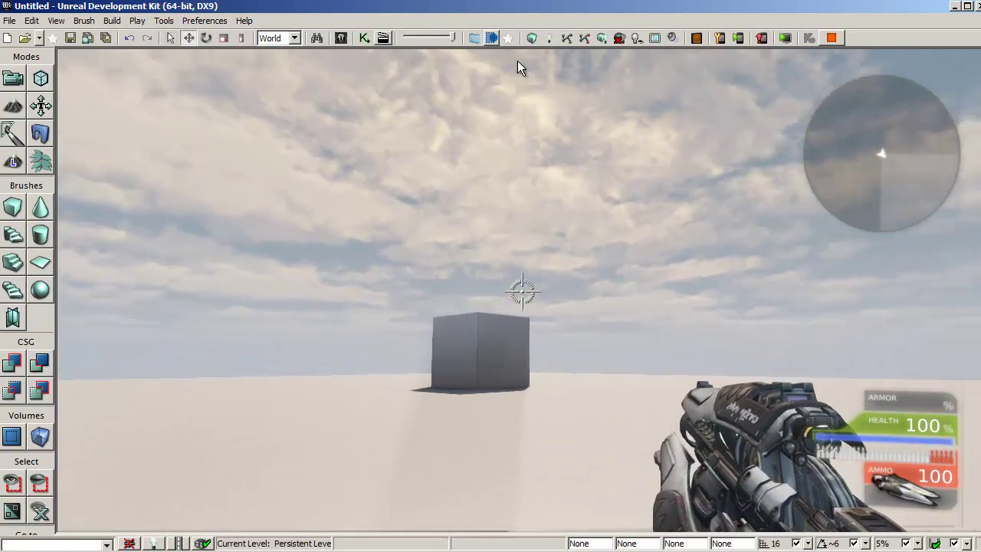
key(w)
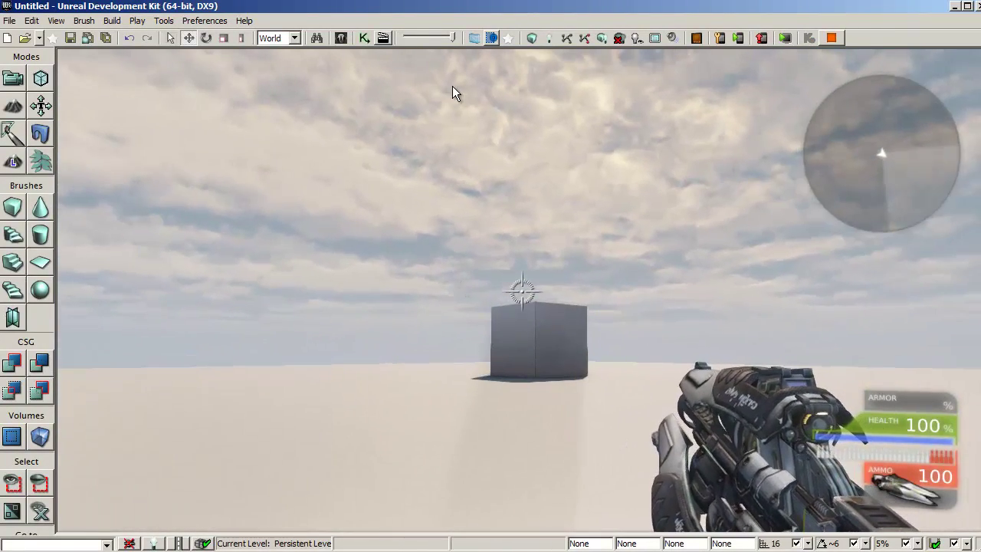
key(Escape)
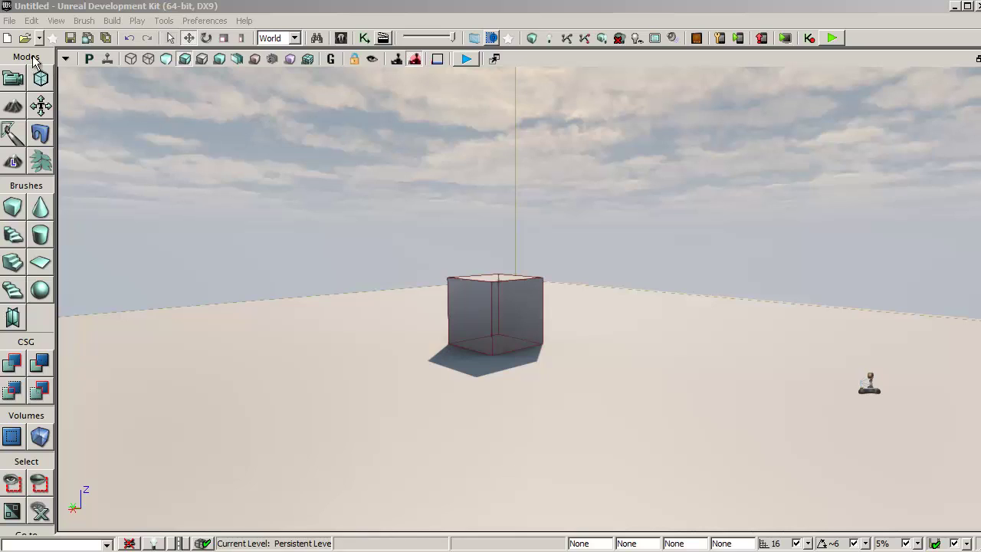
Change Game Type For PIE in World Properties to FirstGame.
click(57, 21)
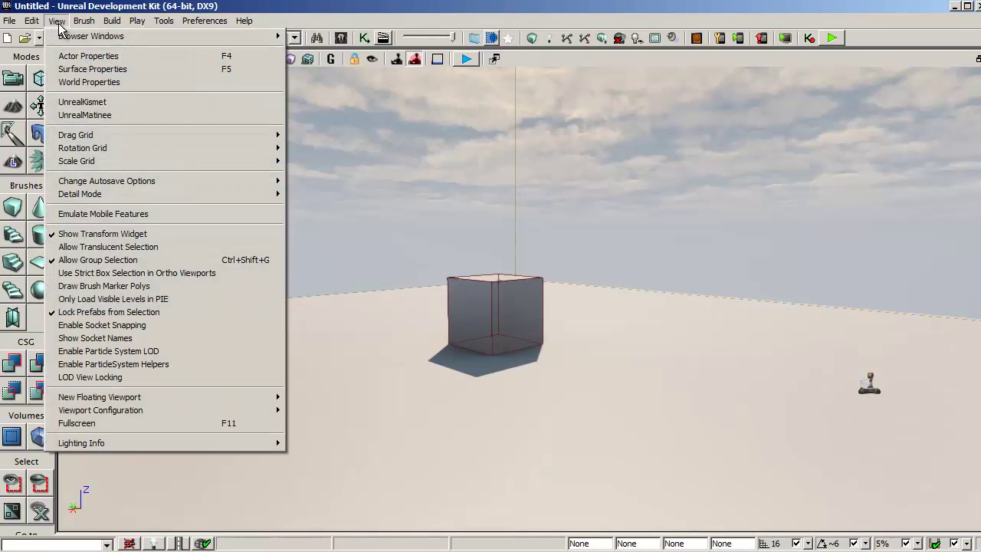
click(89, 82)
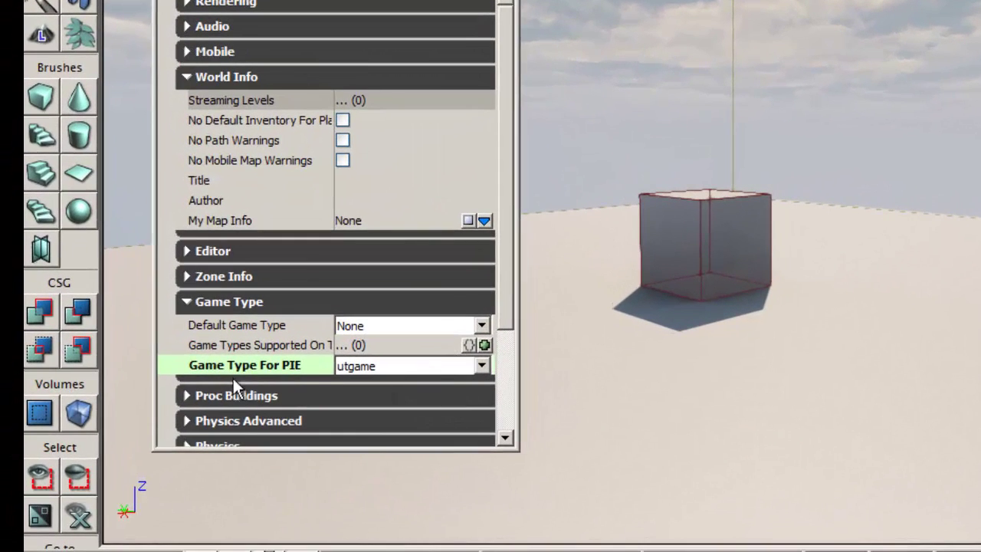
click(483, 366)
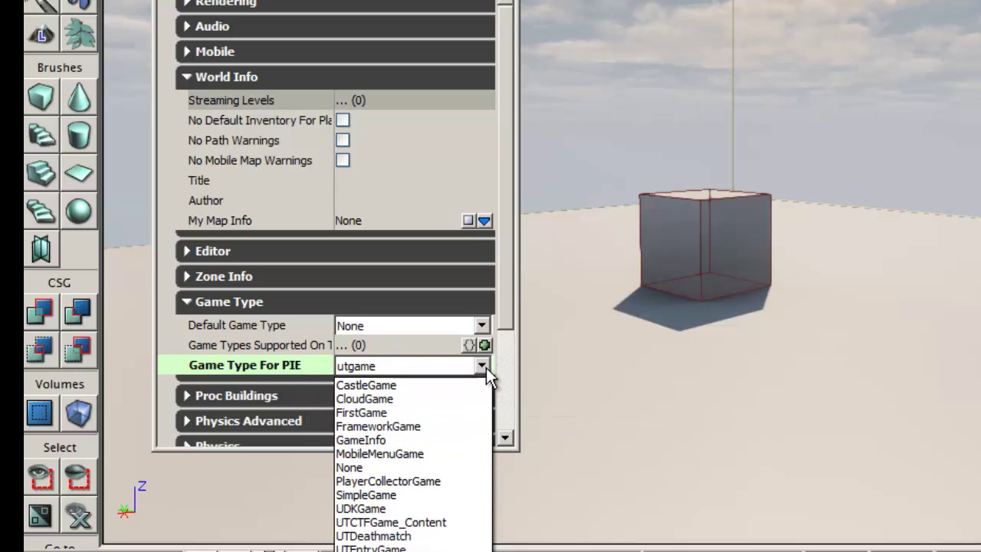
click(390, 413)
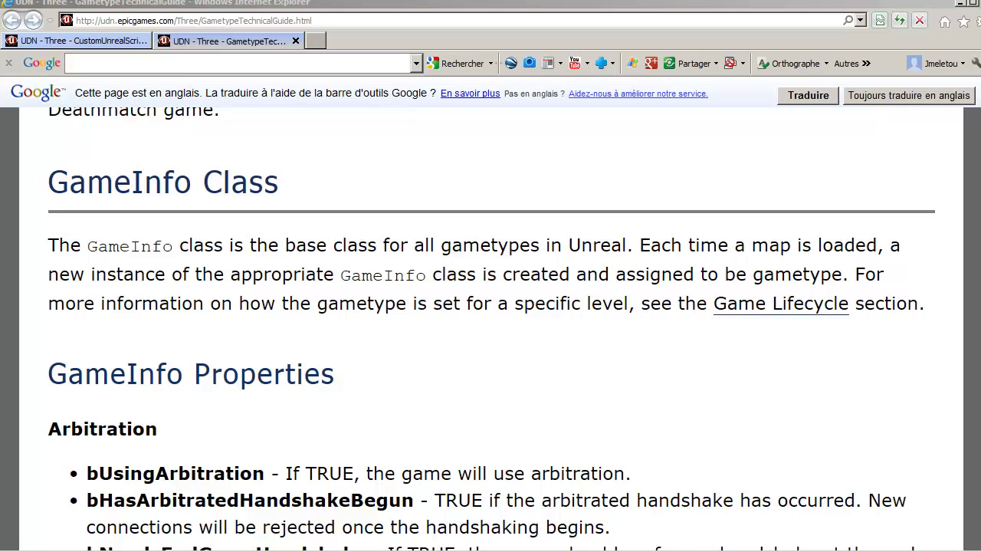
Scroll the UDN gametype guide down to the Game Components section on PlayerControllerClass.
scroll(272, 153, down, 10)
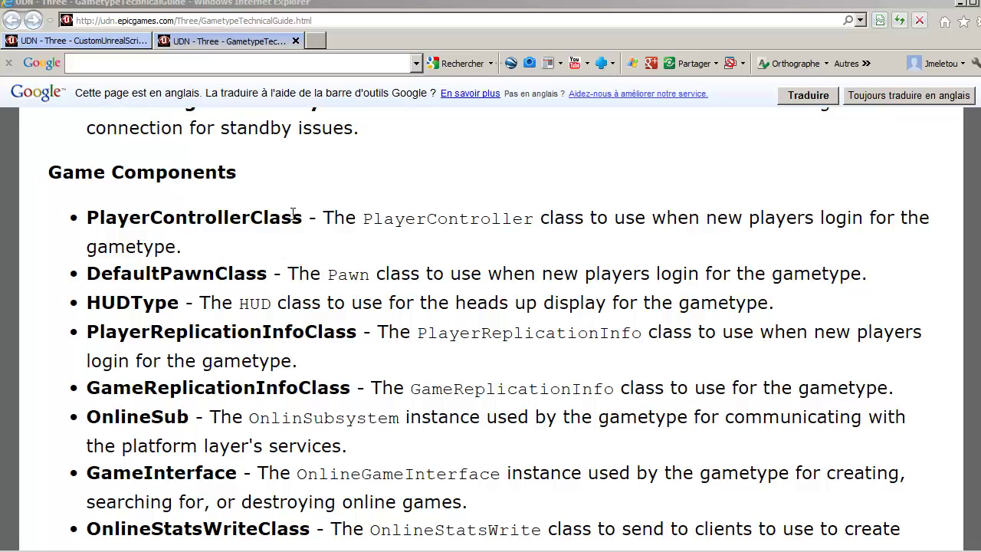
mouse_move(551, 220)
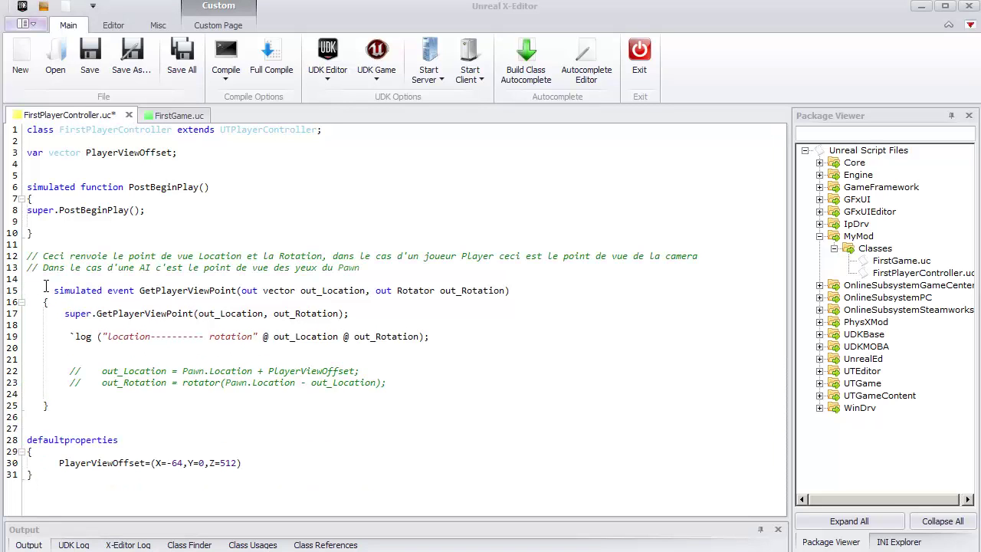
Highlight the GetPlayerViewPoint declaration and log line in FirstPlayerController.uc, then show FirstGame.uc.
drag(51, 291, 560, 293)
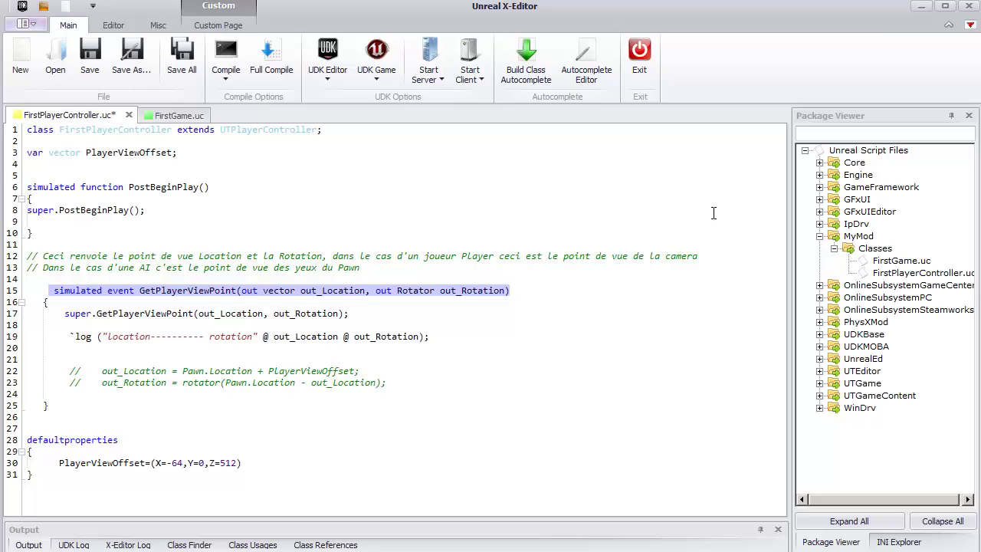
key(Down)
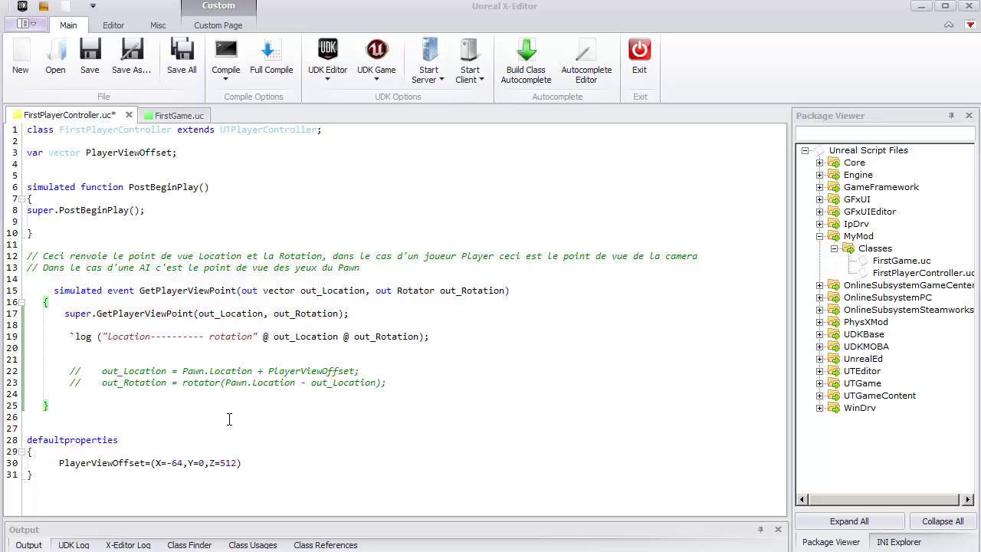
drag(59, 336, 504, 336)
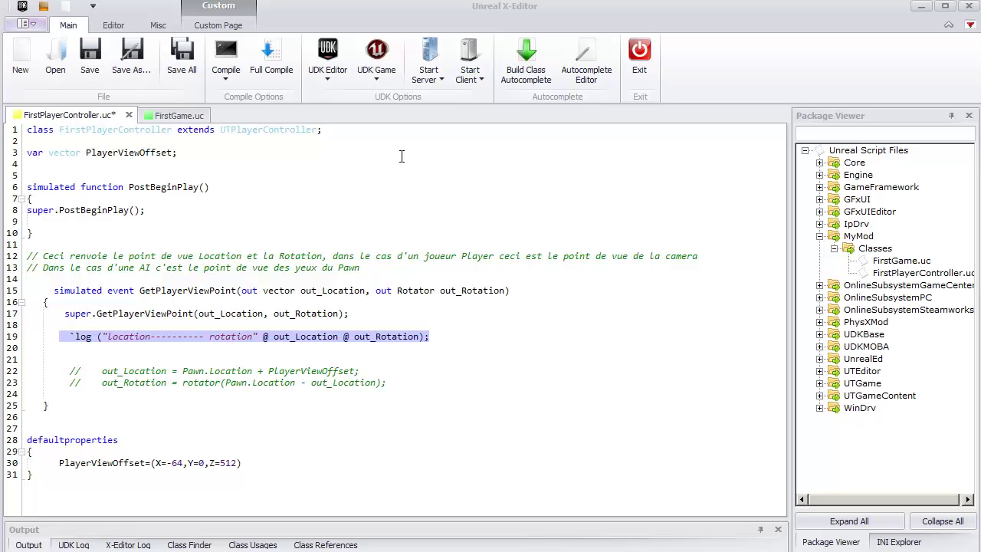
click(176, 116)
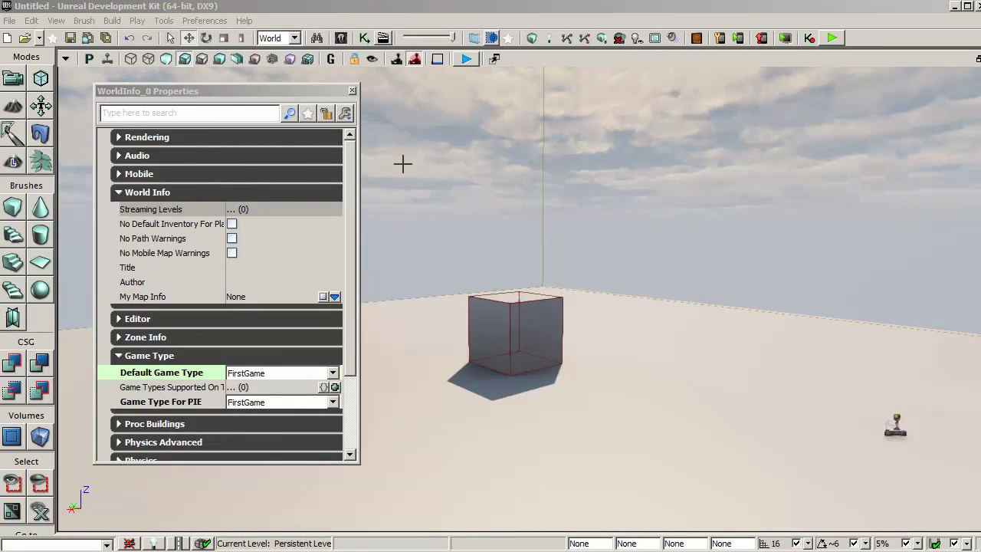
Close WorldInfo Properties, run a quick first-person play test, and open the Launch log.
click(352, 90)
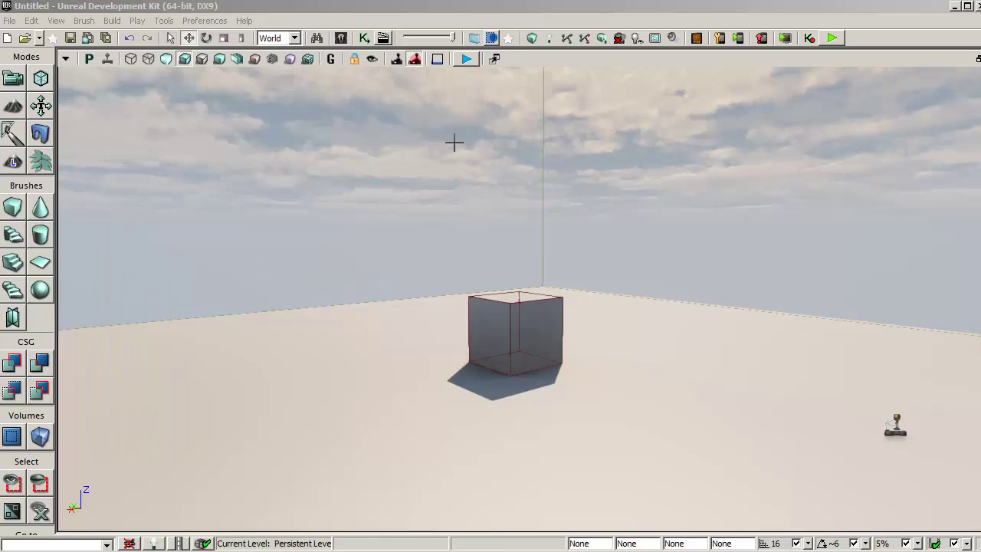
click(467, 60)
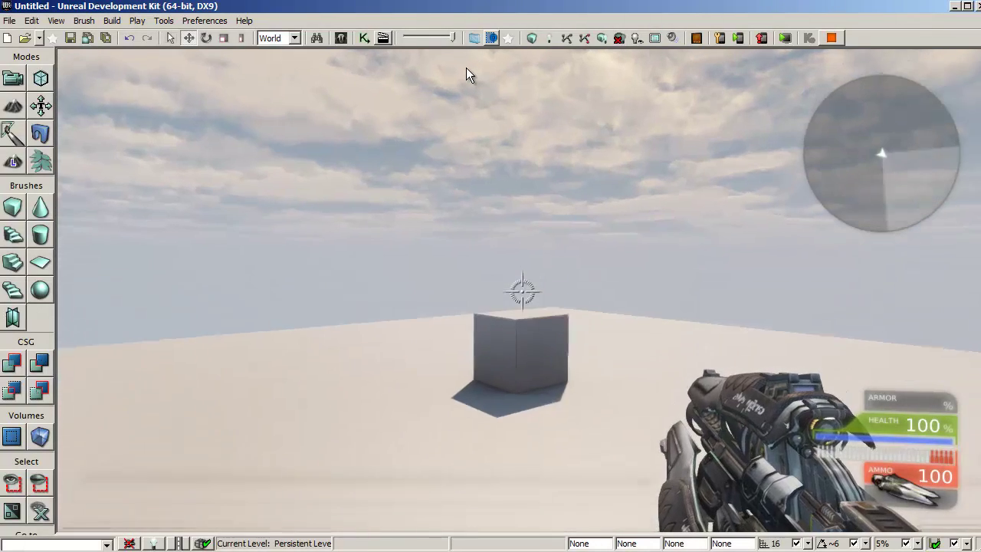
key(Escape)
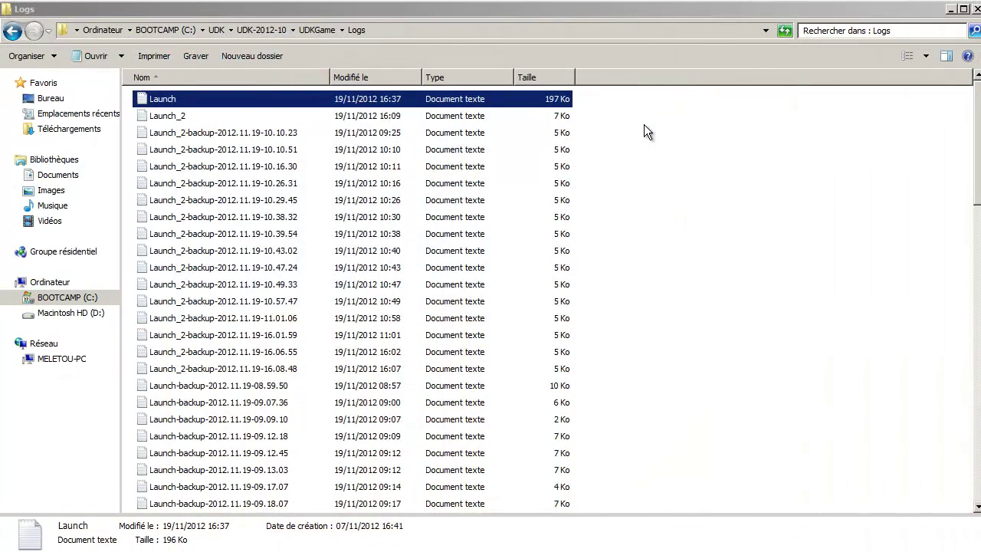
double_click(141, 106)
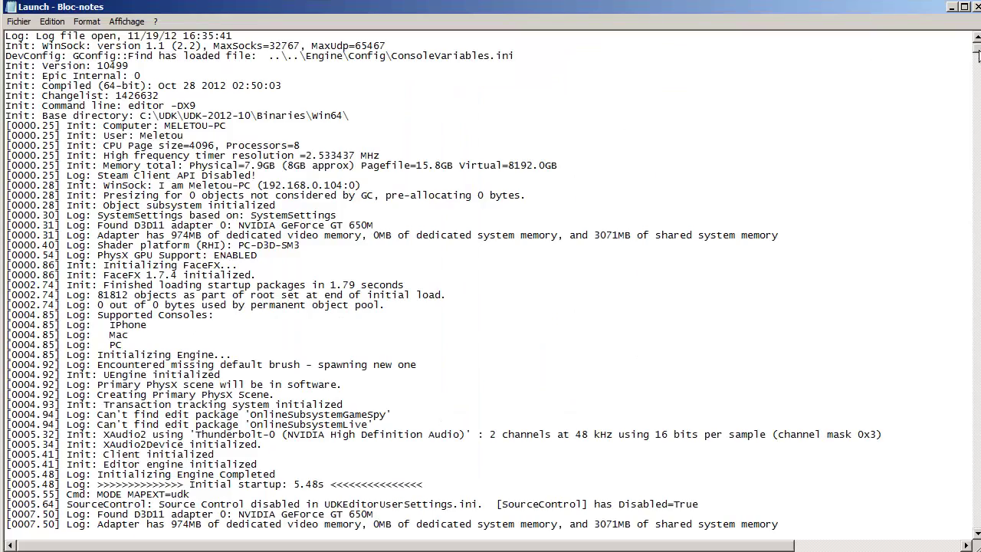
Scroll the Launch log down to the ScriptLog entries from the test run.
drag(977, 55, 977, 86)
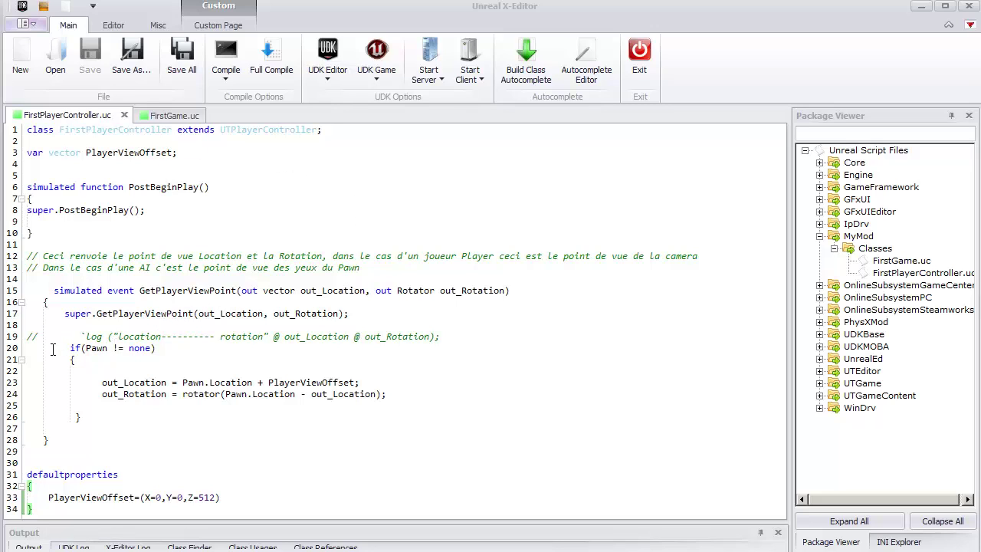
mouse_move(53, 349)
mouse_down()
mouse_move(169, 395)
mouse_move(138, 413)
mouse_up()
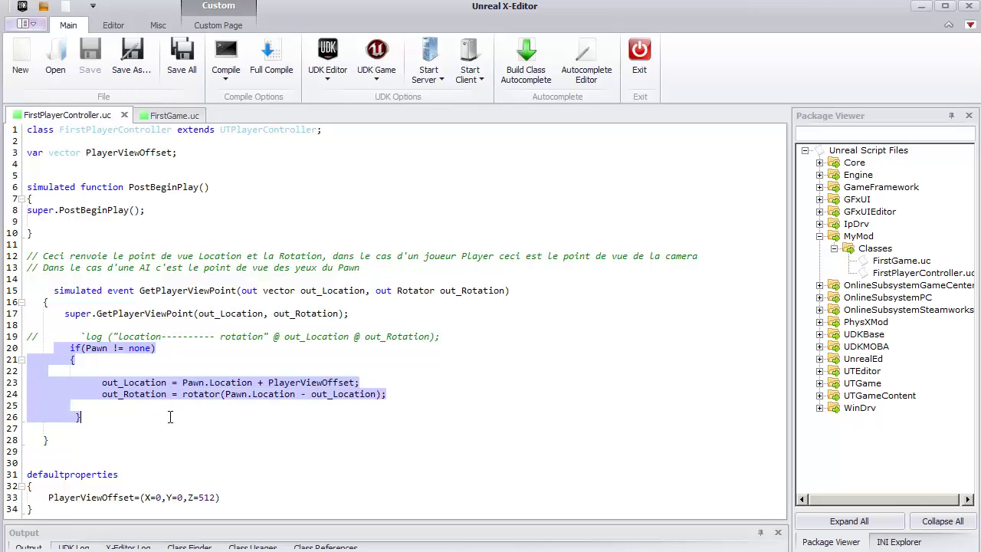
mouse_move(155, 349)
mouse_down()
mouse_move(61, 350)
mouse_move(180, 349)
mouse_up()
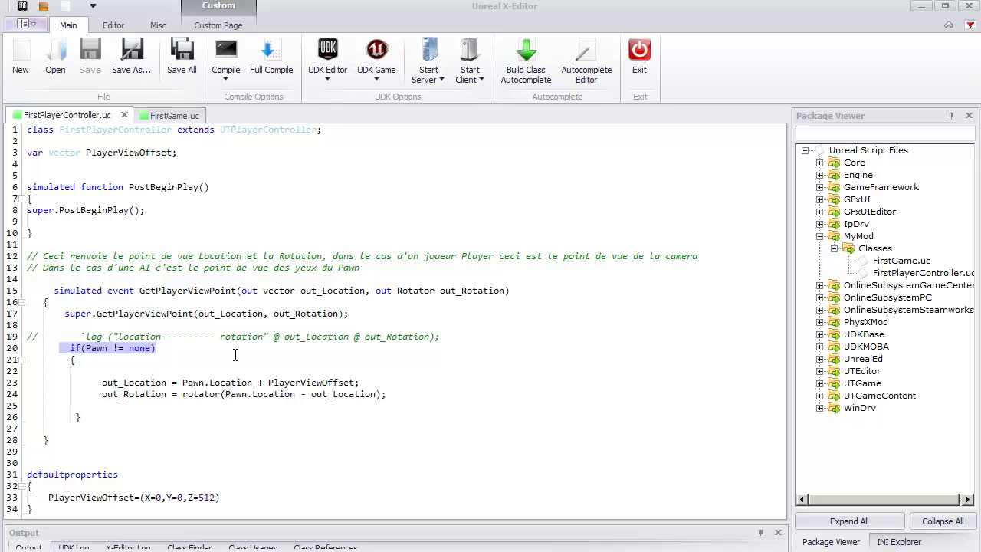
click(192, 356)
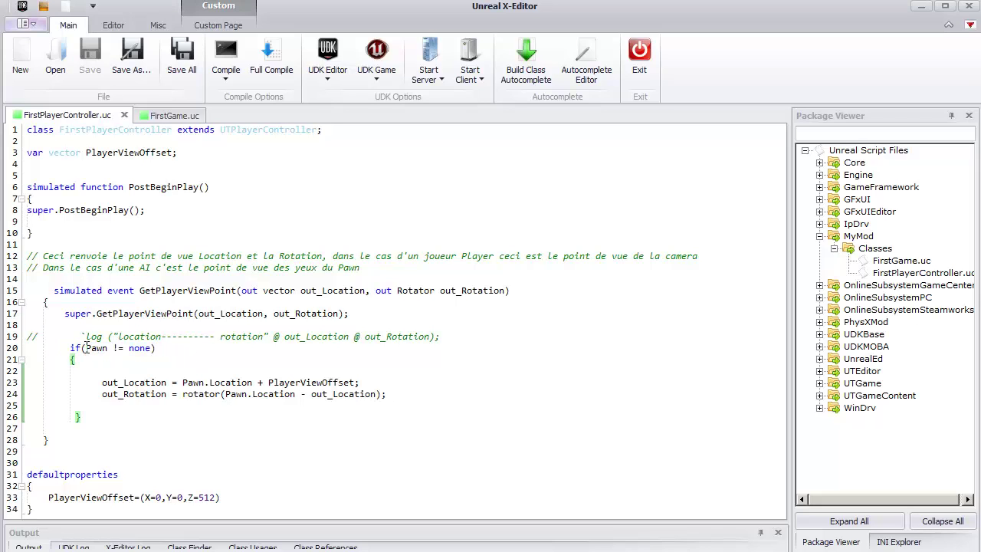
drag(86, 348, 108, 348)
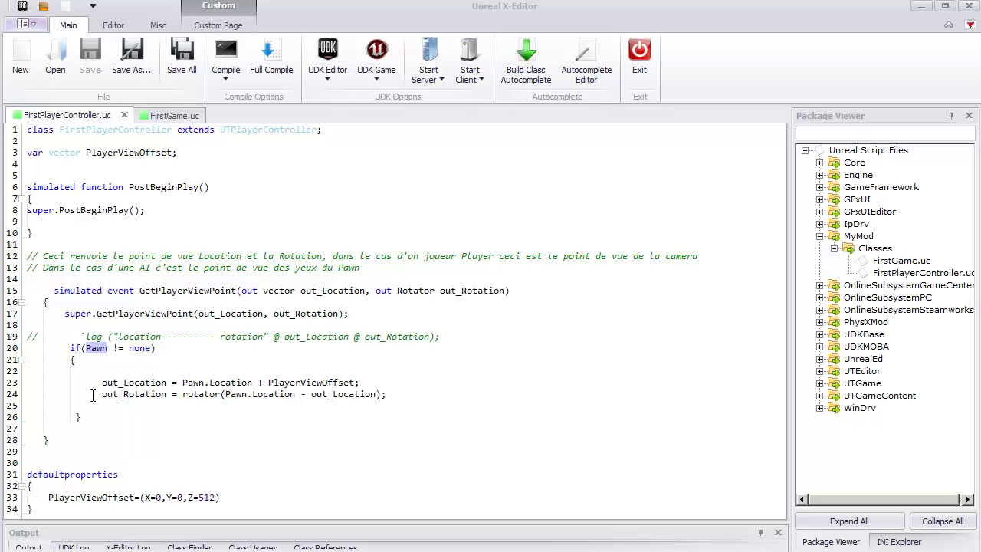
drag(92, 395, 344, 403)
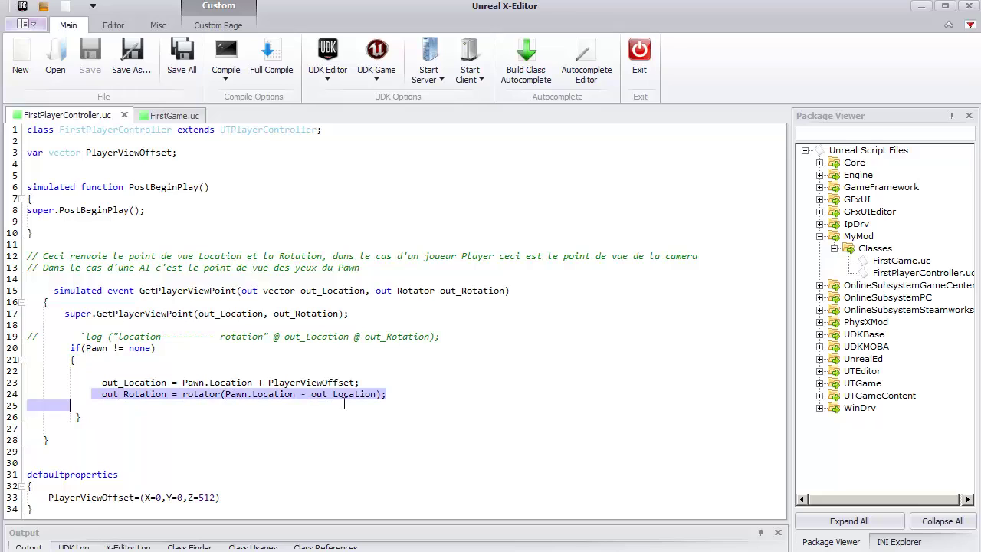
click(474, 397)
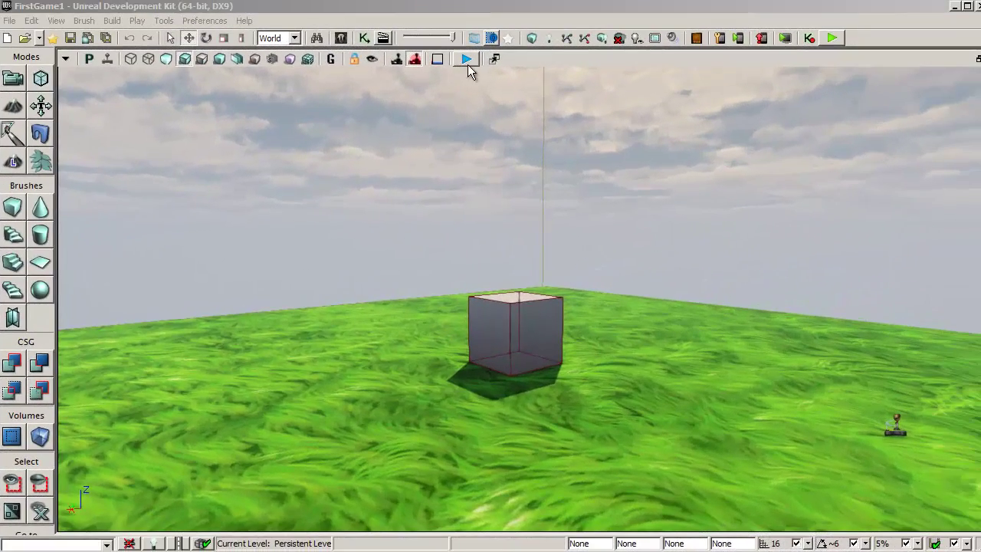
Run Play in Viewport on the grass level to see the overhead camera.
click(468, 61)
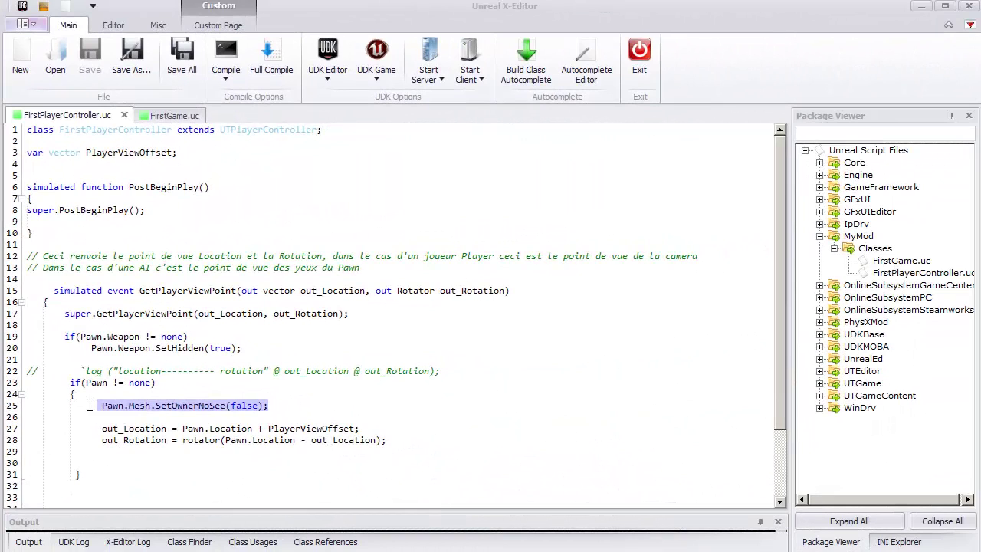
Highlight the new Pawn.Weapon.SetHidden(true) and Pawn.Mesh.SetOwnerNoSee(false) lines in GetPlayerViewPoint.
drag(53, 336, 266, 342)
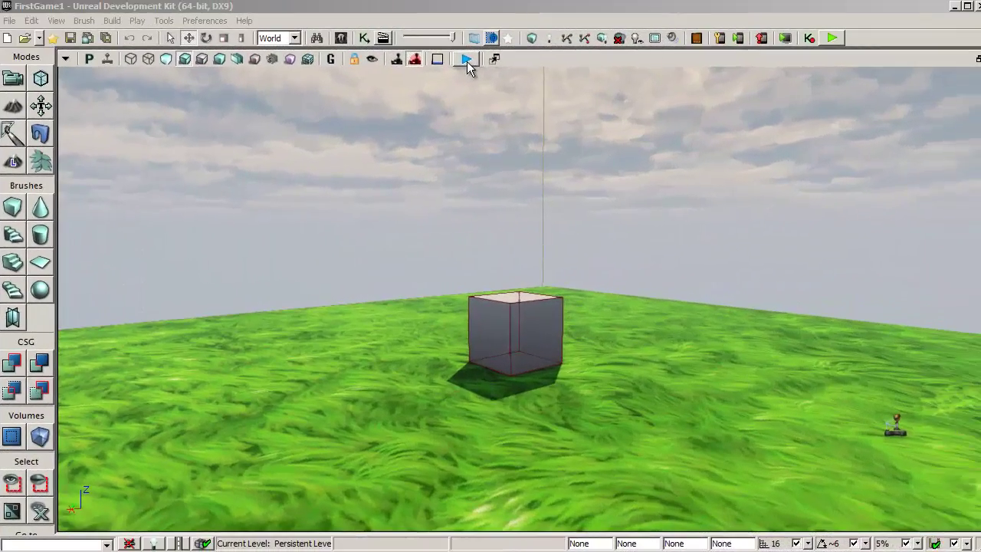
Run Play in Viewport again to view the player's character from directly above.
click(467, 61)
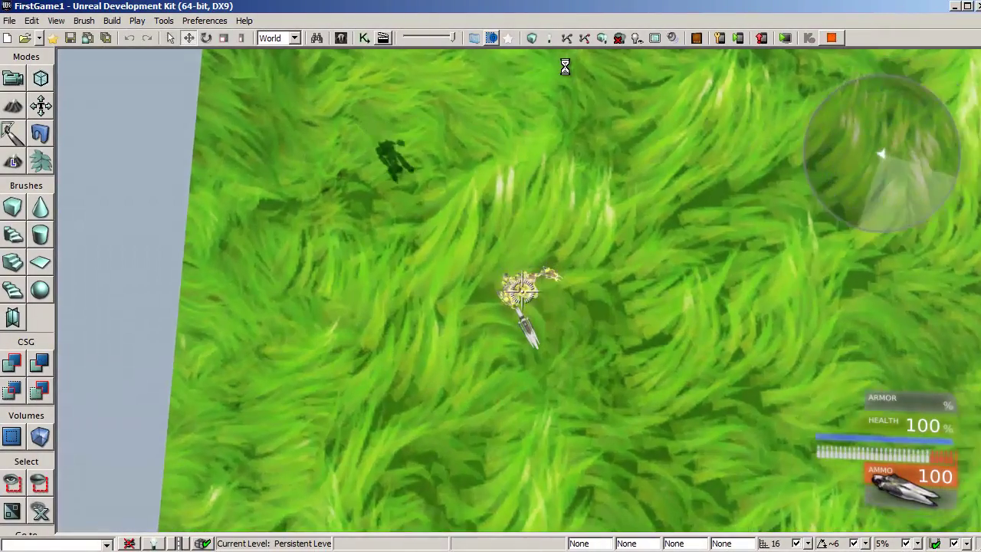